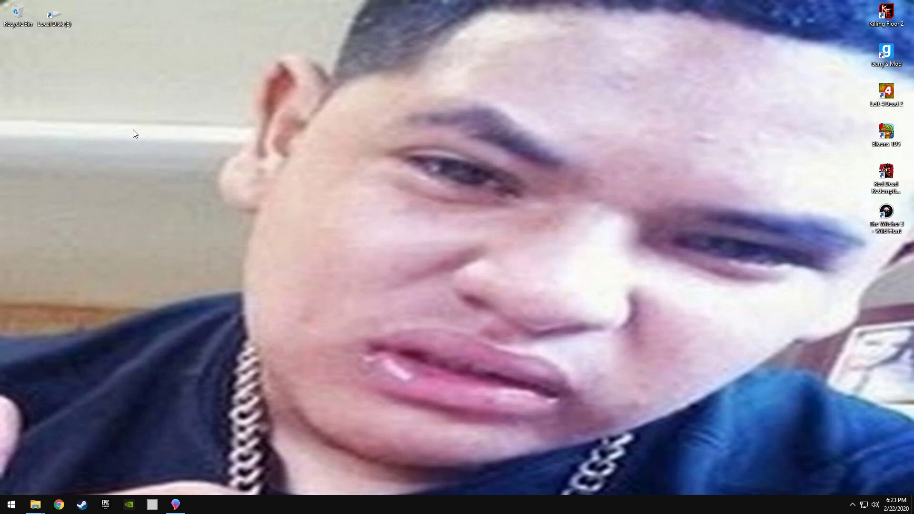
Step: Bring the Paint 3D window showing the glowing swirl photo to the front from the taskbar
{"action": "left_click", "coordinate": [176, 504]}
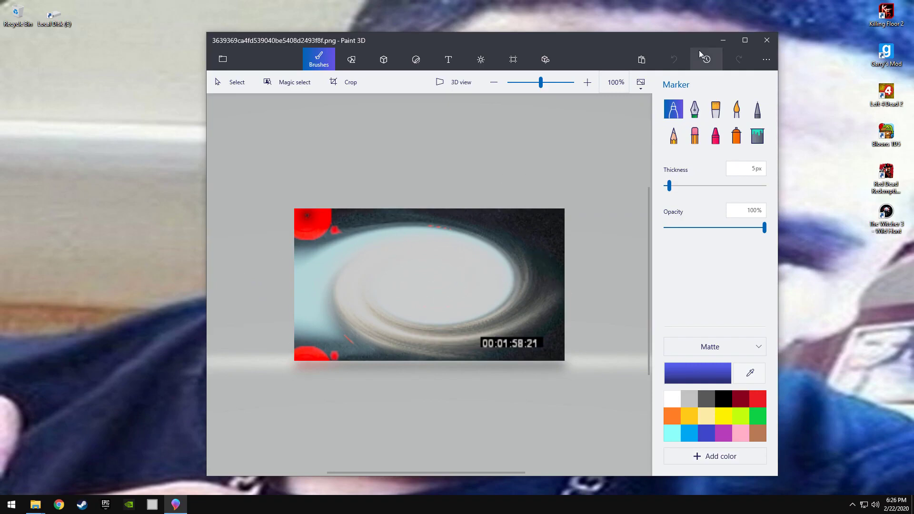
{"action": "left_click", "coordinate": [724, 41]}
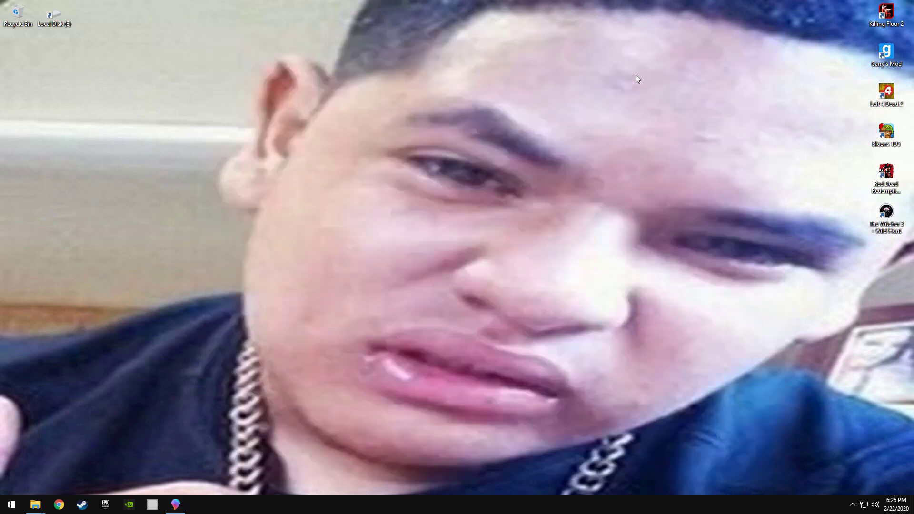
{"action": "left_click", "coordinate": [176, 504]}
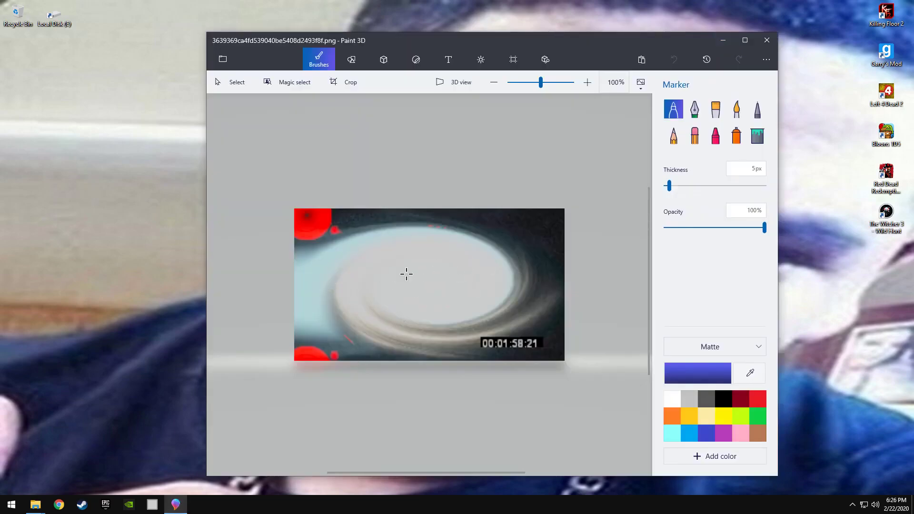